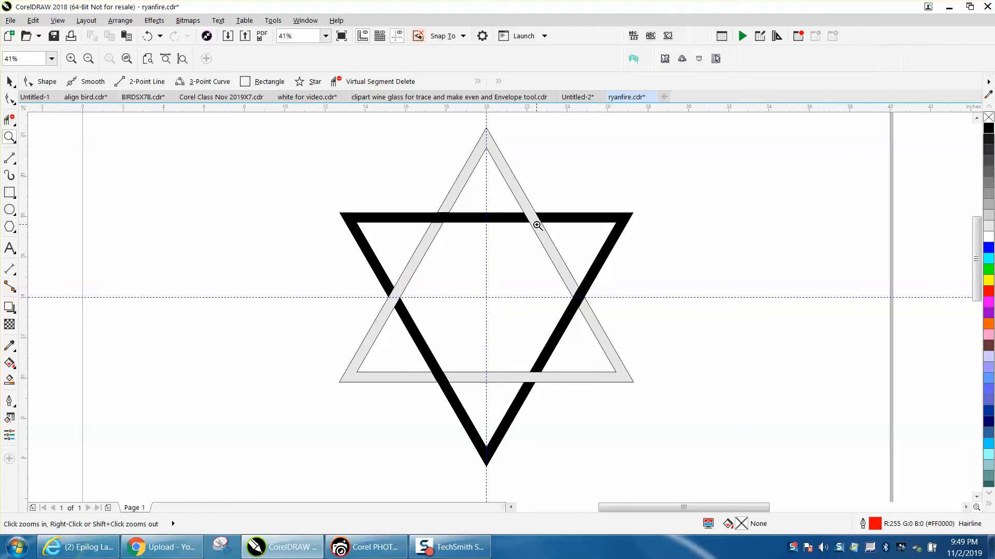
Move the finished black and grey star off the page to the empty area beside it
{"action": "left_click", "coordinate": [10, 82]}
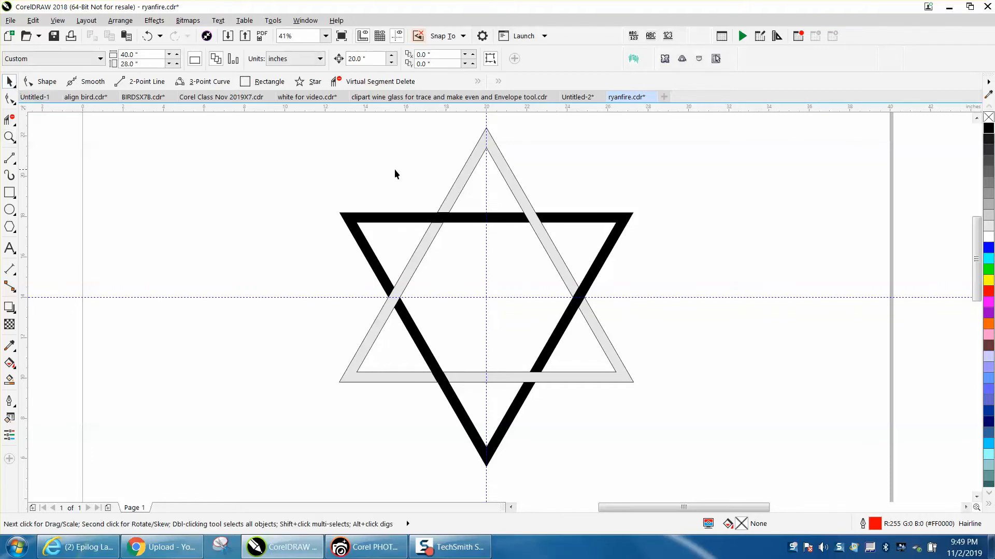
{"action": "scroll", "coordinate": [434, 203], "scroll_direction": "down", "scroll_amount": 3}
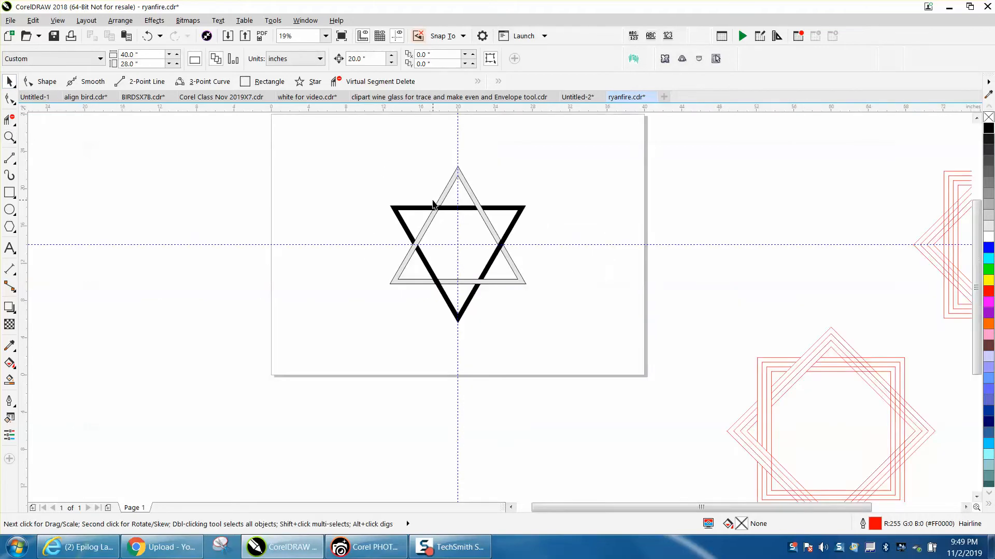
{"action": "left_click_drag", "start_coordinate": [353, 152], "coordinate": [605, 338]}
{"action": "left_click_drag", "start_coordinate": [303, 148], "coordinate": [527, 305]}
{"action": "left_click_drag", "start_coordinate": [457, 262], "coordinate": [769, 232]}
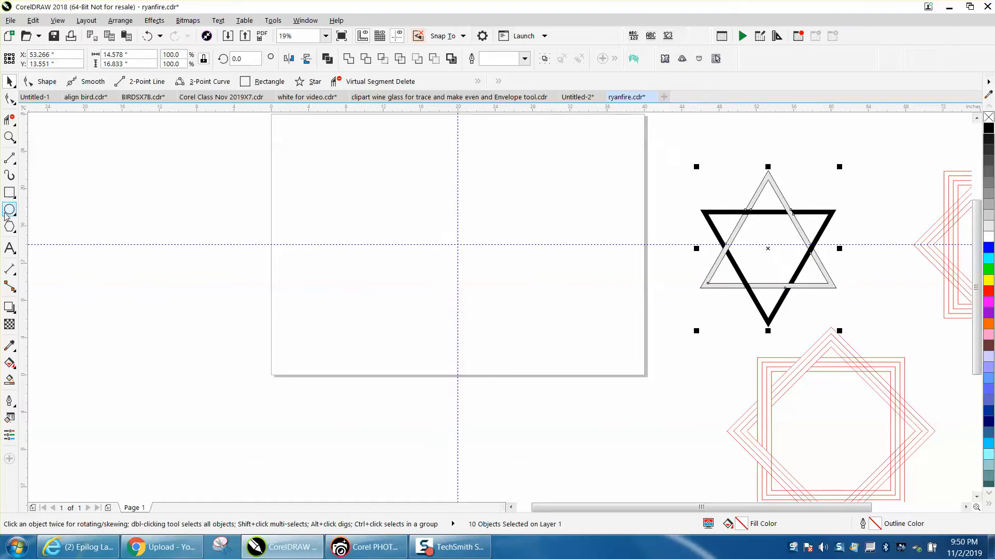
Draw a three-sided polygon about 14.2 inches wide and 12.3 inches high and centre it on the page
{"action": "left_click", "coordinate": [15, 237]}
{"action": "left_click", "coordinate": [43, 225]}
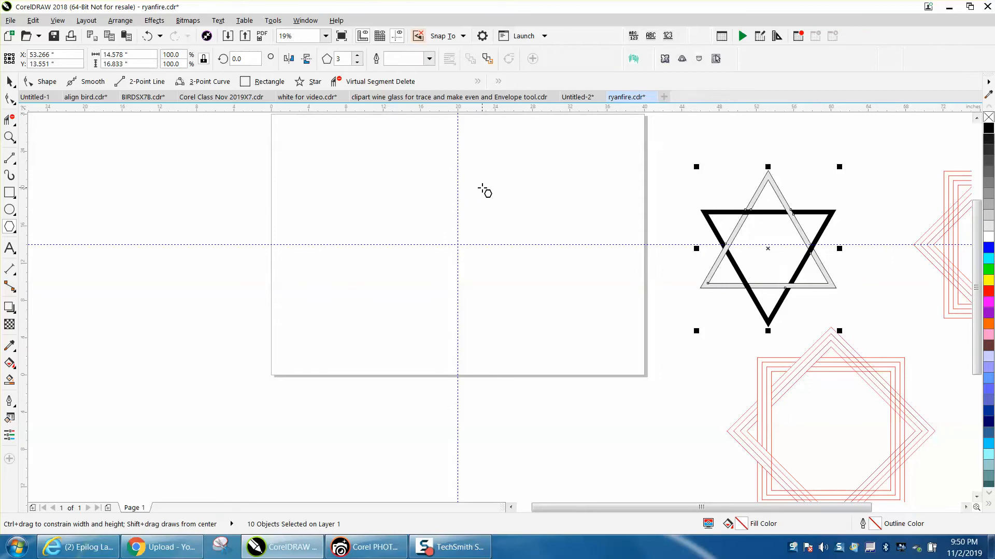
{"action": "left_click_drag", "start_coordinate": [480, 189], "coordinate": [355, 344]}
{"action": "key", "text": "p"}
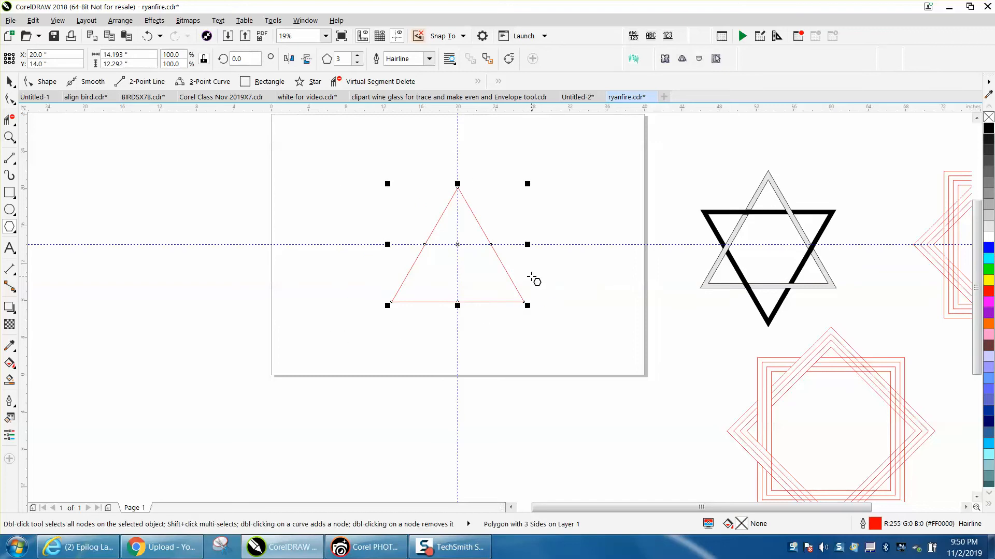
Set the polygon to 4 sides, centre it on the page, and return it to 3 sides
{"action": "left_click", "coordinate": [9, 137]}
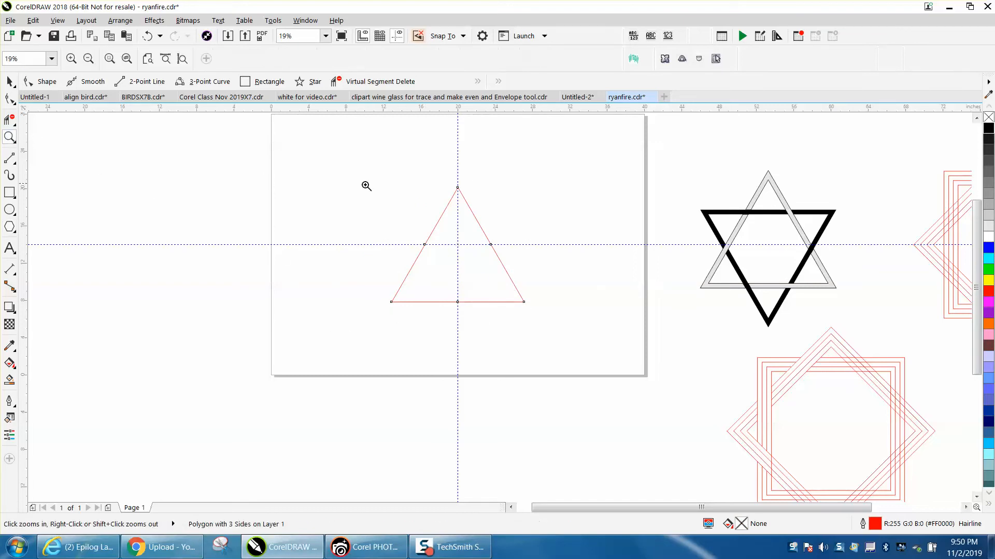
{"action": "left_click", "coordinate": [478, 280]}
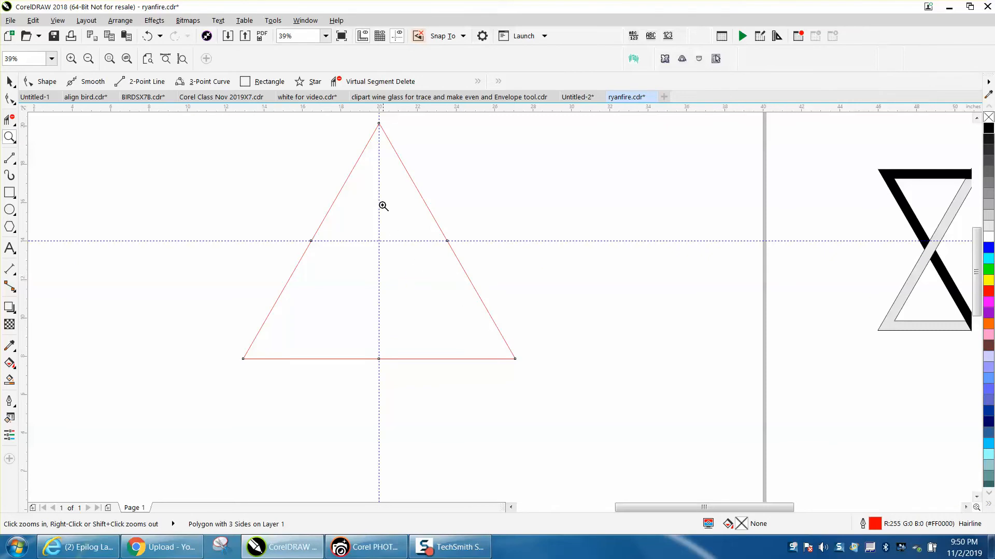
{"action": "left_click", "coordinate": [9, 82]}
{"action": "scroll", "coordinate": [490, 123], "scroll_direction": "down", "scroll_amount": 1}
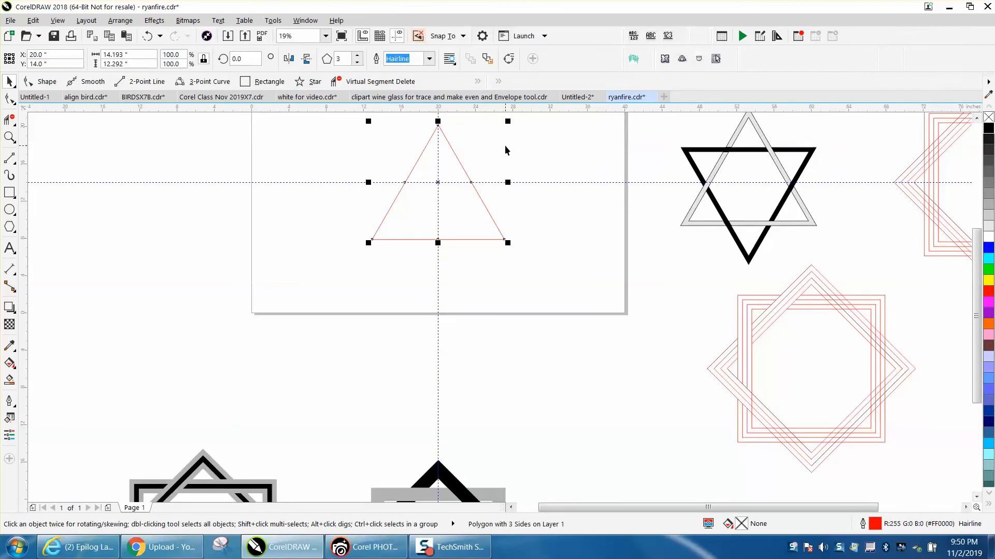
{"action": "left_click_drag", "start_coordinate": [971, 264], "coordinate": [971, 227]}
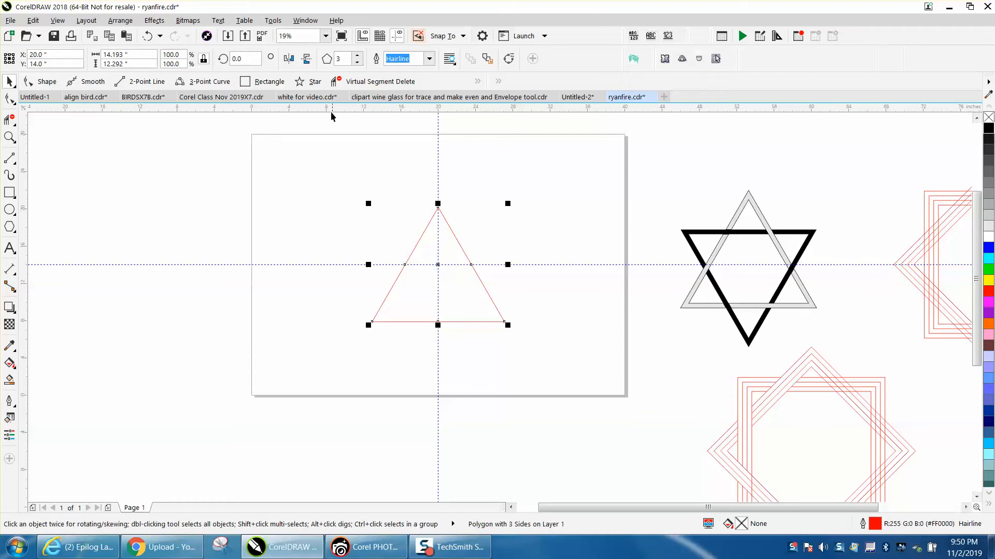
{"action": "left_click", "coordinate": [357, 55]}
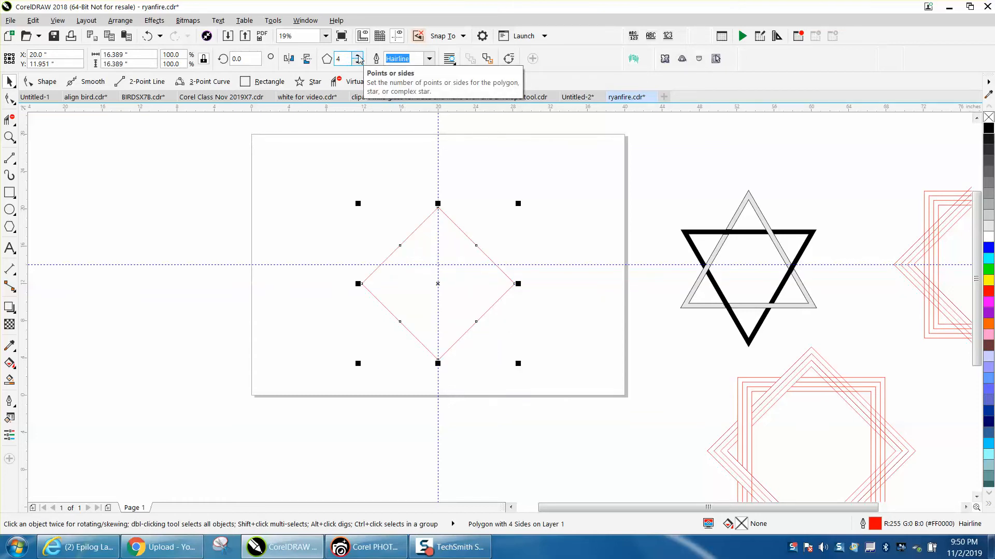
{"action": "key", "text": "p"}
{"action": "left_click", "coordinate": [357, 63]}
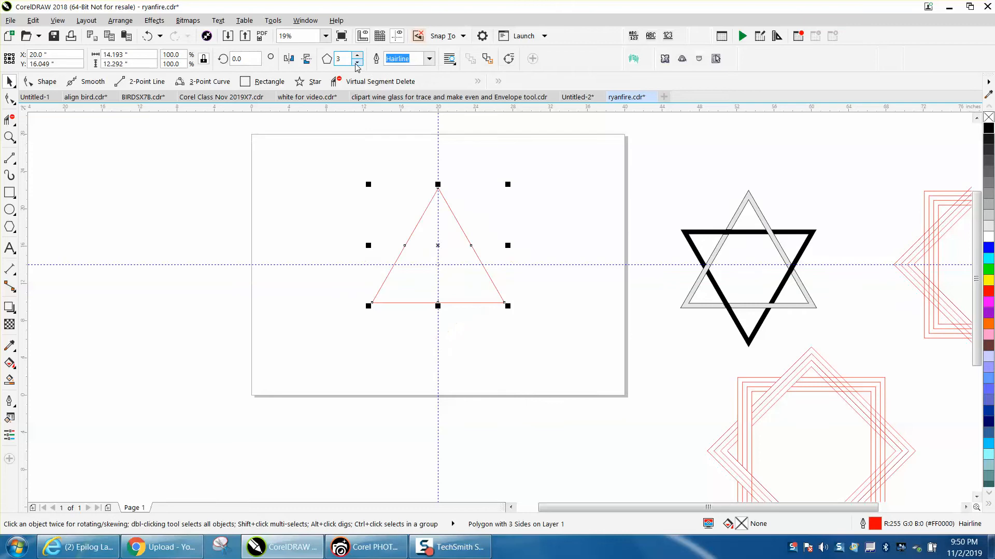
Try to mirror a copy of the triangle vertically, and undo the mirroring
{"action": "left_click", "coordinate": [10, 137]}
{"action": "left_click_drag", "start_coordinate": [322, 152], "coordinate": [645, 382]}
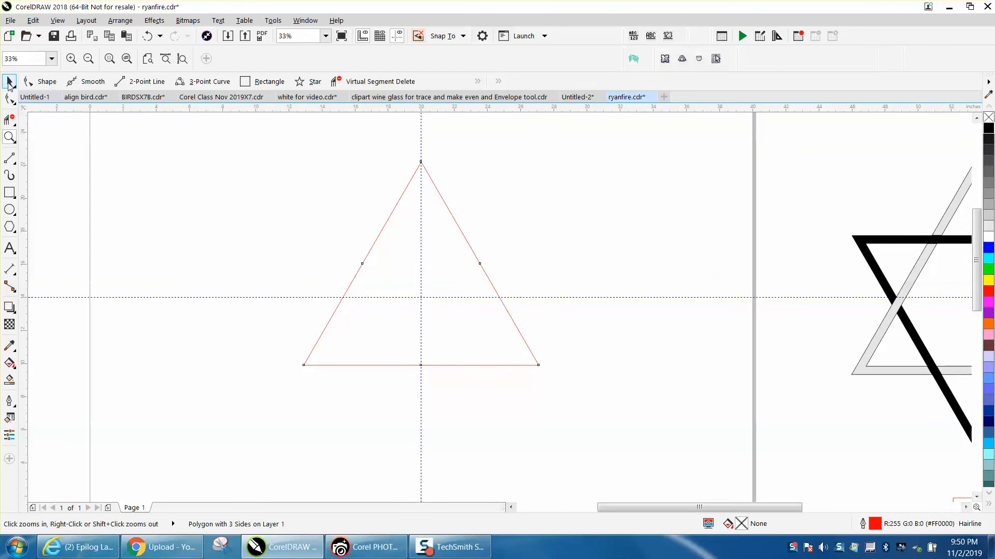
{"action": "left_click", "coordinate": [9, 82]}
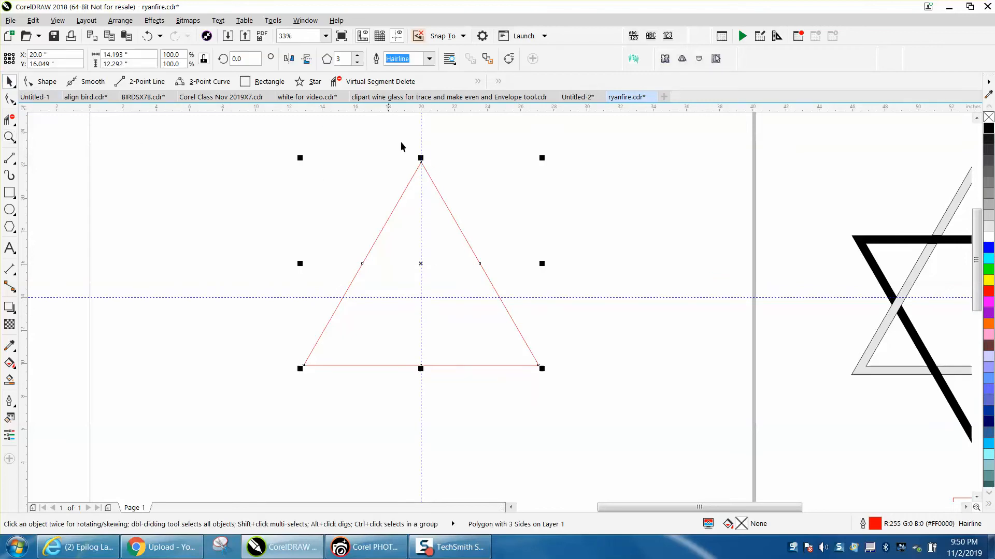
{"action": "right_click", "coordinate": [437, 188]}
{"action": "left_click", "coordinate": [534, 176]}
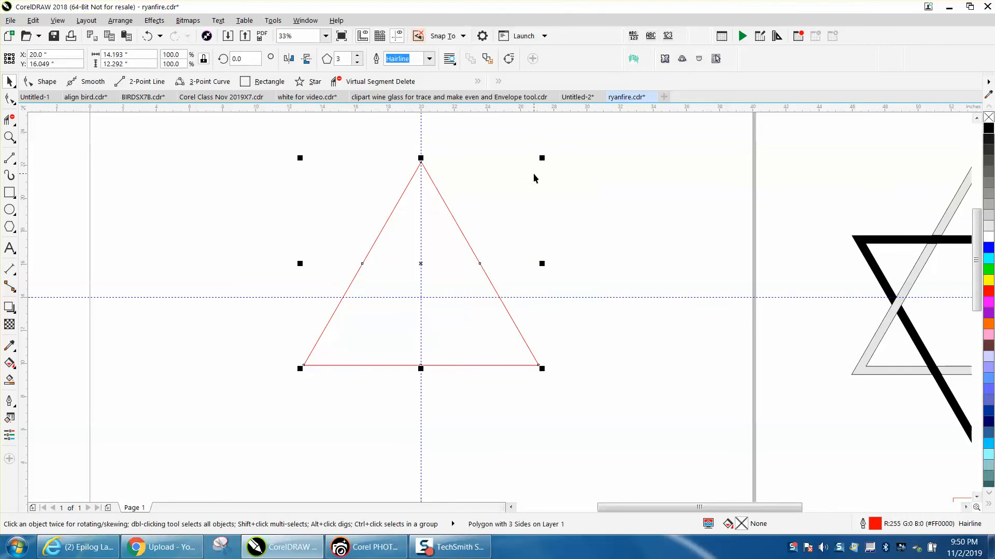
{"action": "left_click", "coordinate": [289, 59]}
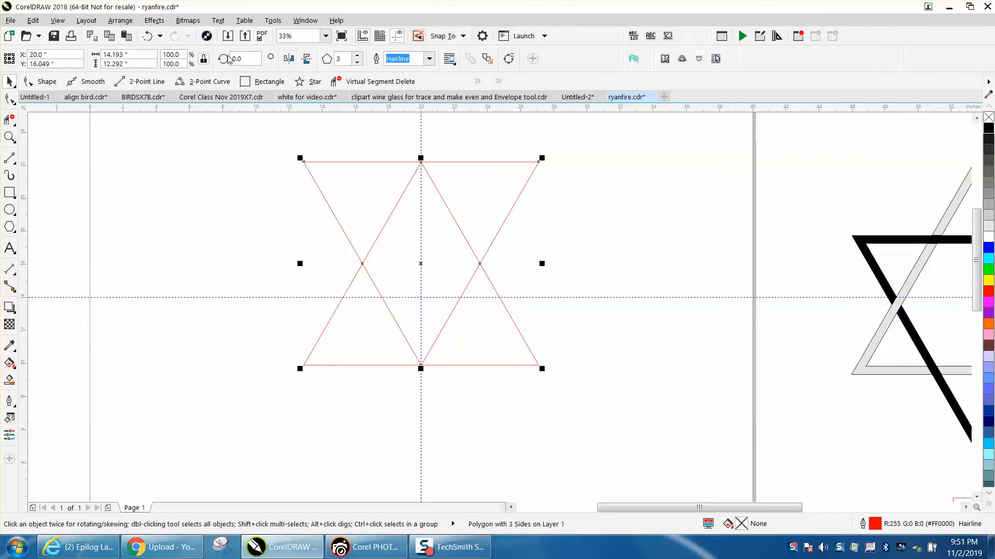
{"action": "left_click", "coordinate": [147, 36]}
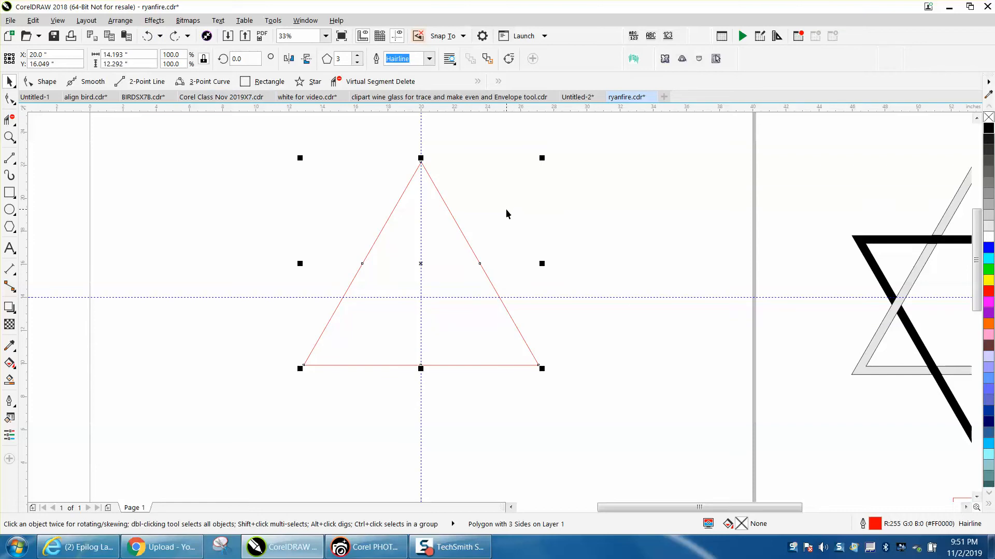
Paste a copy of the triangle in place and move its rotation centre to the intersection of the guidelines
{"action": "key", "text": "ctrl+v"}
{"action": "left_click", "coordinate": [421, 263]}
{"action": "left_click_drag", "start_coordinate": [421, 264], "coordinate": [420, 288]}
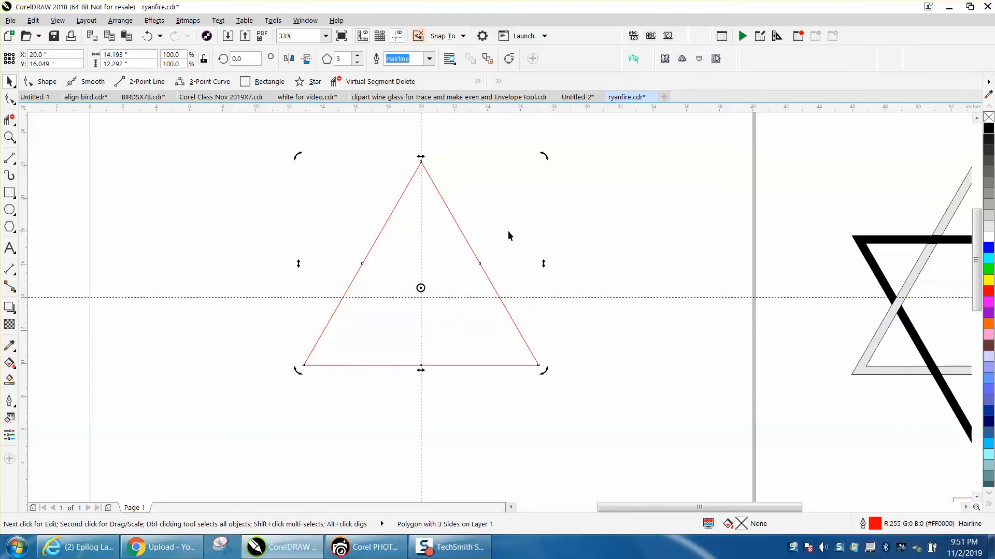
{"action": "left_click", "coordinate": [466, 241]}
{"action": "left_click", "coordinate": [465, 241]}
{"action": "scroll", "coordinate": [318, 134], "scroll_direction": "down", "scroll_amount": 2}
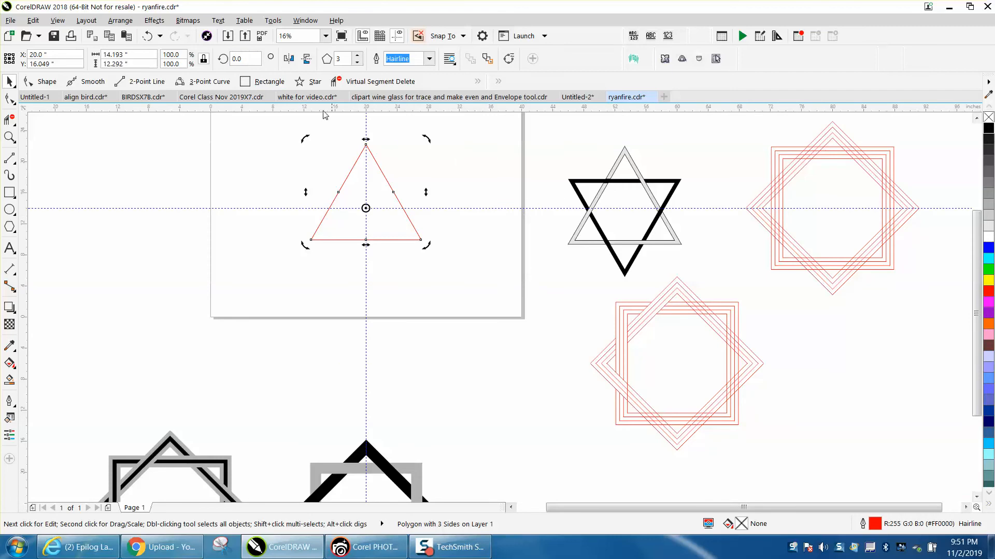
Rotate the pasted triangle by 60 degrees and clear the selection
{"action": "left_click", "coordinate": [251, 58]}
{"action": "type", "text": "60"}
{"action": "key", "text": "Return"}
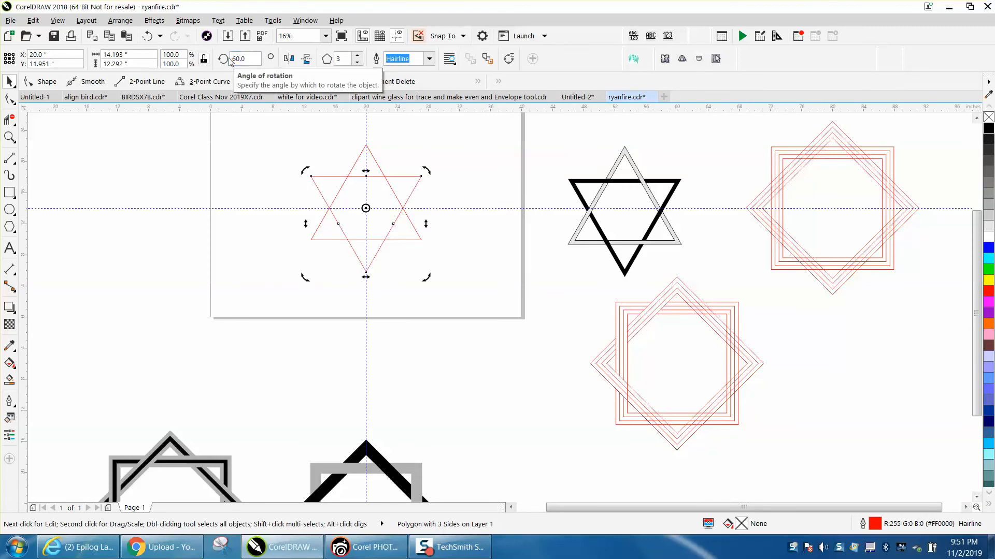
{"action": "left_click", "coordinate": [489, 198]}
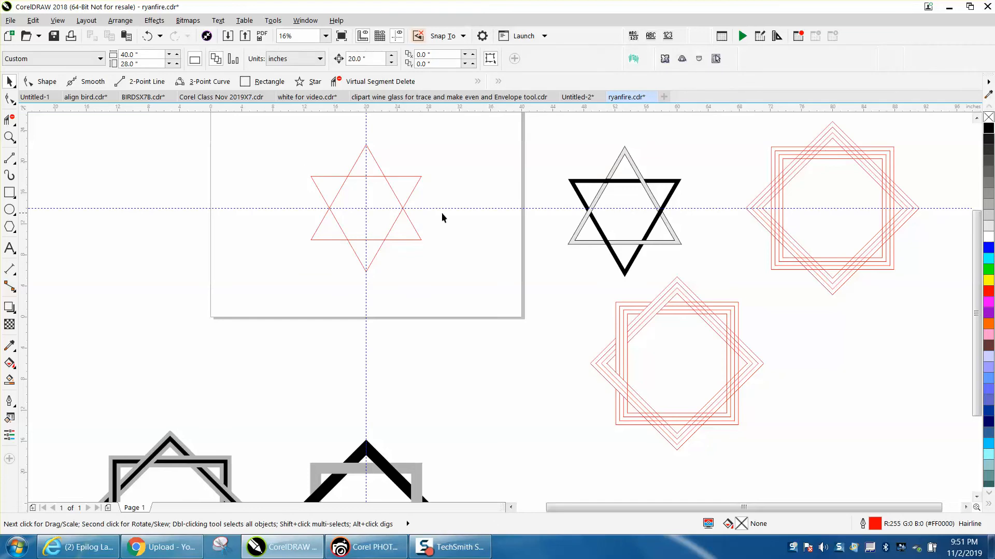
Apply an outside contour with 1 step and a 1 inch offset to the upright triangle
{"action": "left_click", "coordinate": [9, 136]}
{"action": "left_click_drag", "start_coordinate": [283, 143], "coordinate": [493, 293]}
{"action": "left_click", "coordinate": [9, 81]}
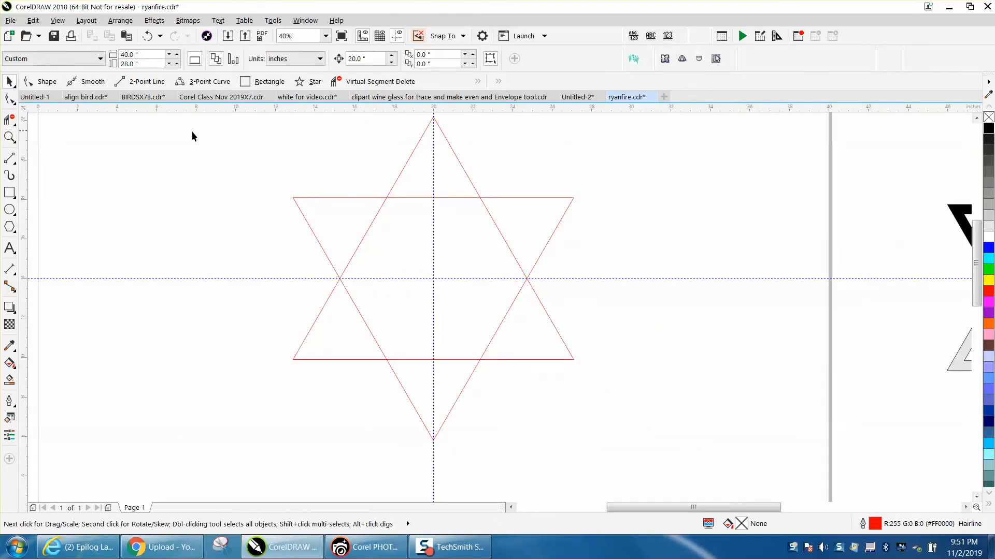
{"action": "left_click", "coordinate": [458, 166]}
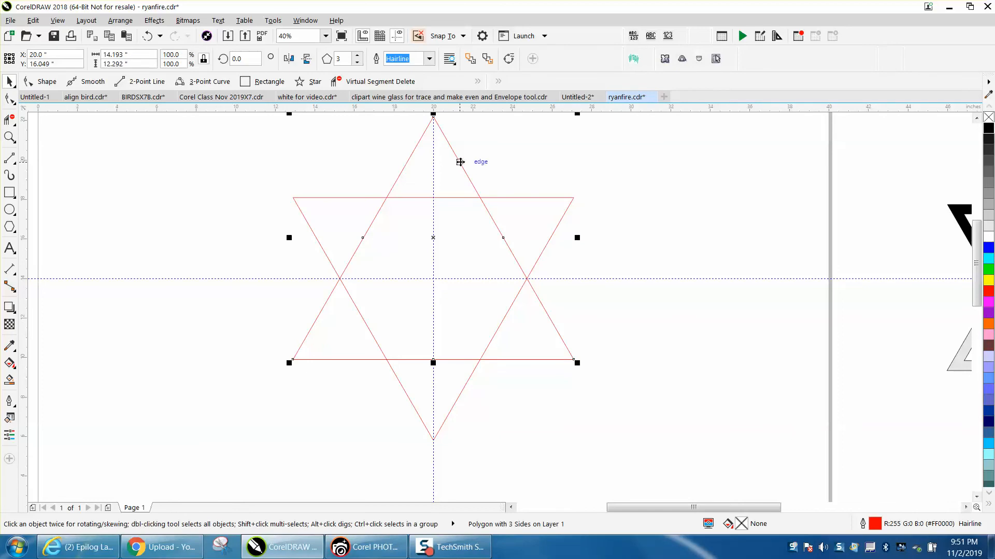
{"action": "left_click", "coordinate": [160, 21]}
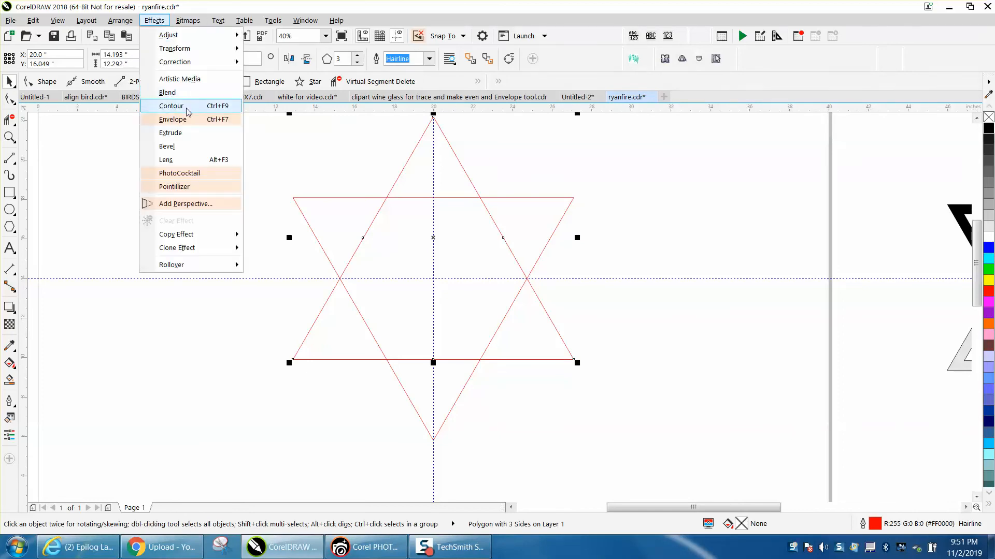
{"action": "left_click", "coordinate": [171, 106]}
{"action": "left_click_drag", "start_coordinate": [808, 186], "coordinate": [753, 191]}
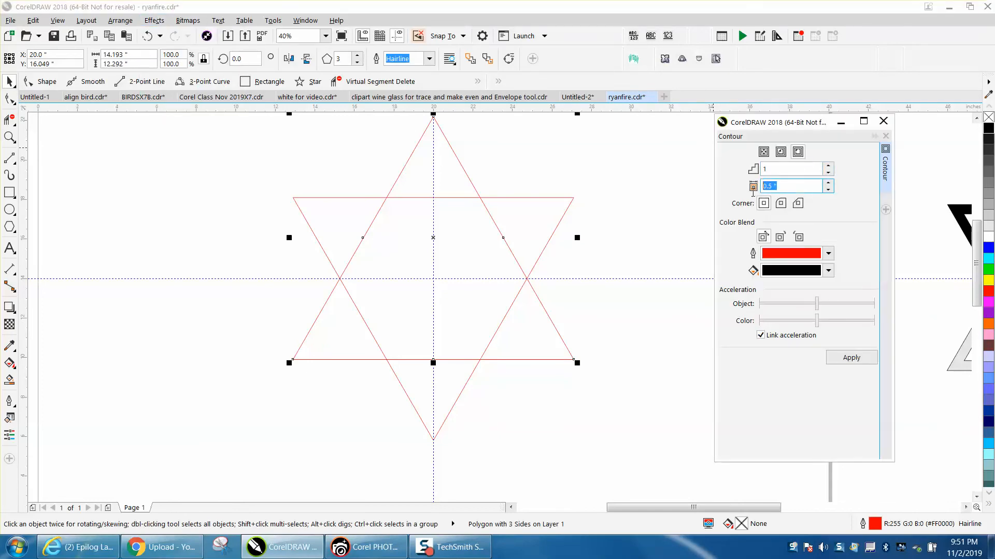
{"action": "type", "text": "1"}
{"action": "left_click", "coordinate": [846, 359]}
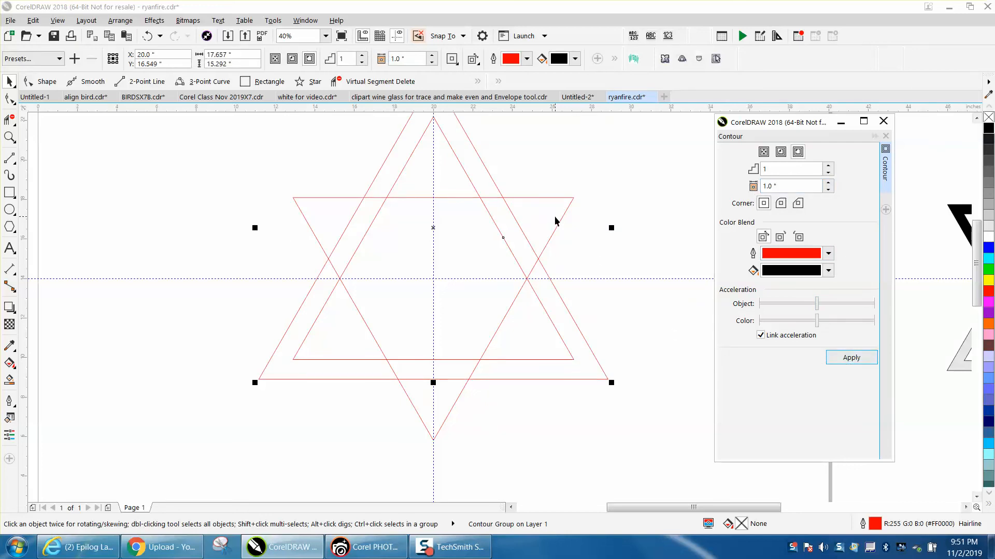
Apply the same 1 inch outside contour to the inverted triangle
{"action": "left_click", "coordinate": [559, 222]}
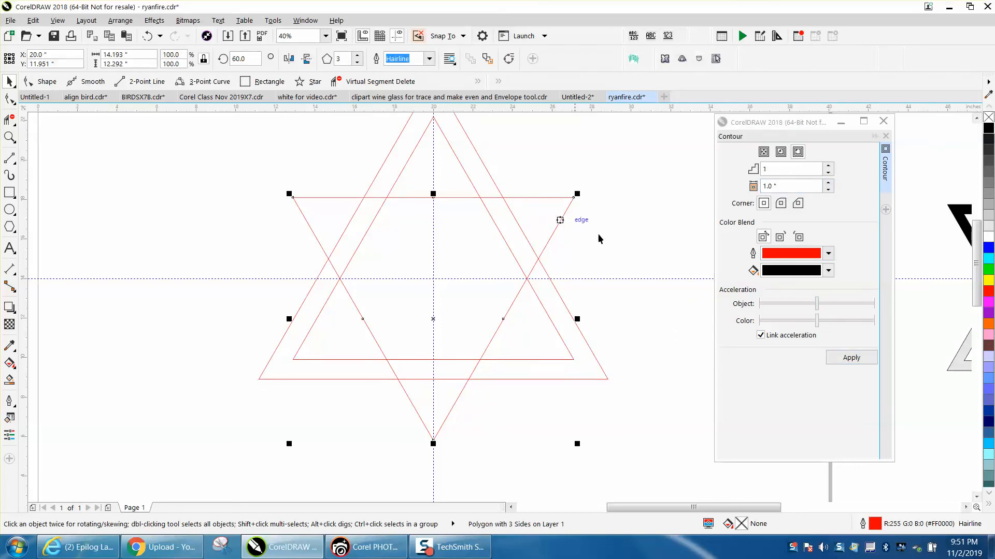
{"action": "left_click", "coordinate": [847, 357]}
{"action": "scroll", "coordinate": [611, 225], "scroll_direction": "down", "scroll_amount": 2}
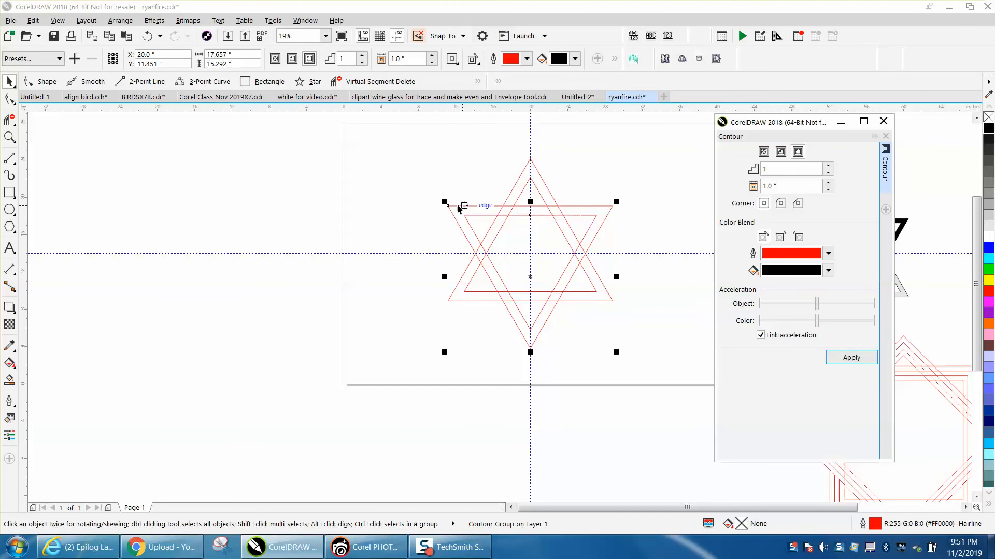
Break apart the contour groups of both the inverted and the upright triangles
{"action": "left_click", "coordinate": [117, 21]}
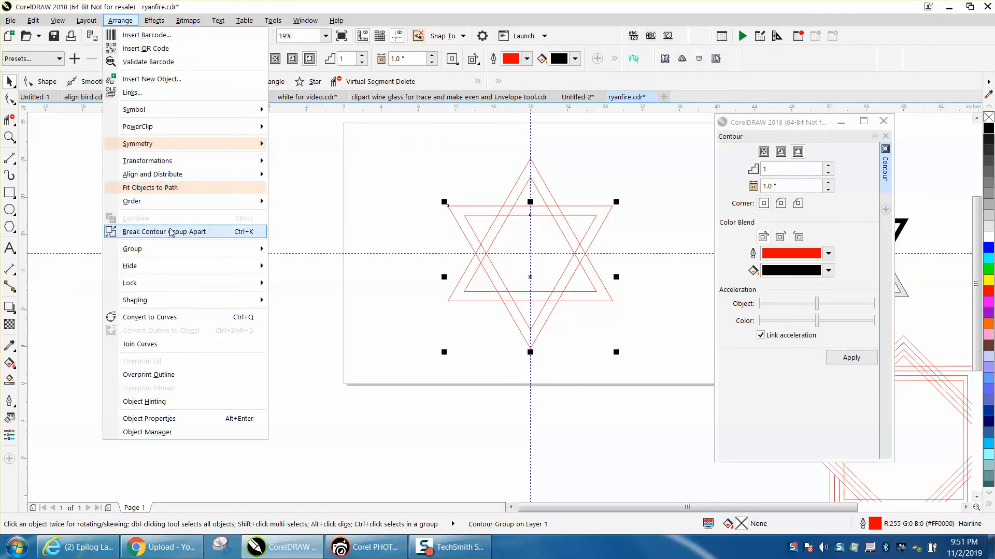
{"action": "left_click", "coordinate": [170, 230]}
{"action": "left_click", "coordinate": [443, 180]}
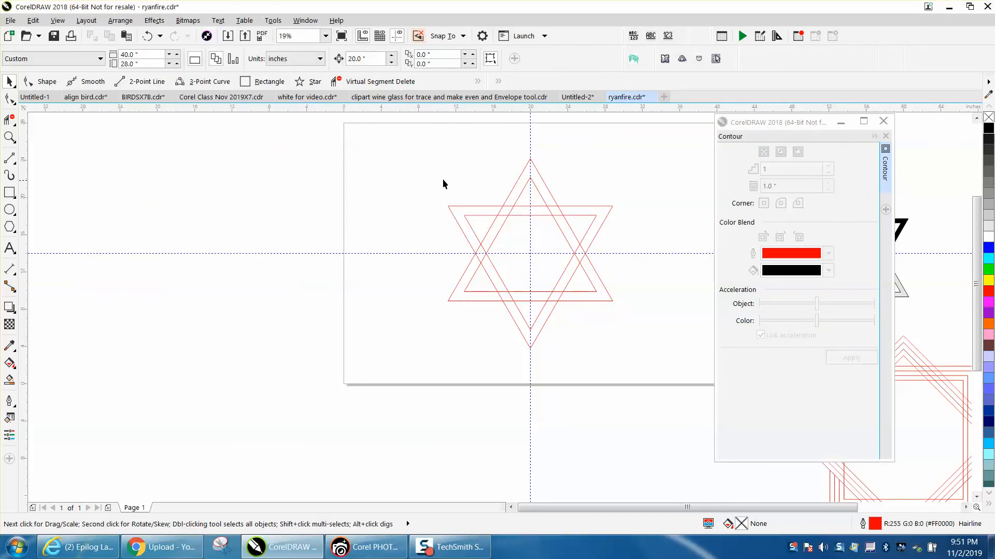
{"action": "left_click", "coordinate": [518, 185]}
{"action": "left_click", "coordinate": [128, 24]}
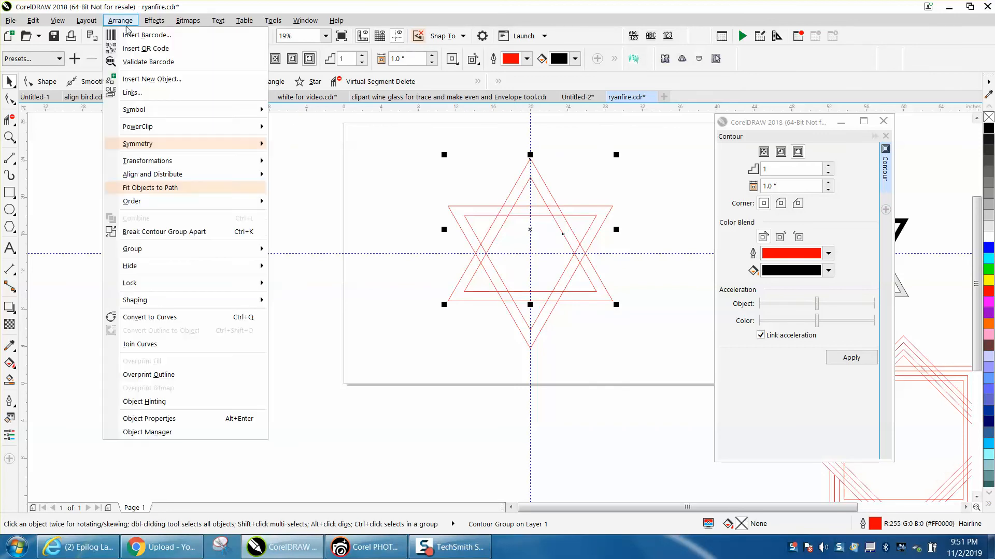
{"action": "left_click", "coordinate": [193, 232]}
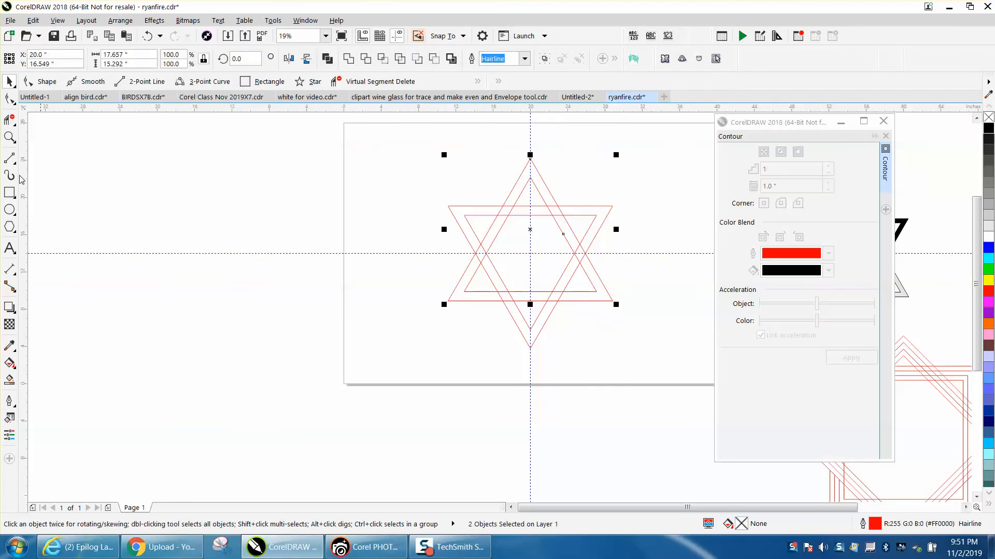
Delete the overlapping line segments at the crossings with Virtual Segment Delete so the two triangle bands weave over and under each other
{"action": "left_click", "coordinate": [10, 137]}
{"action": "left_click_drag", "start_coordinate": [415, 154], "coordinate": [713, 368]}
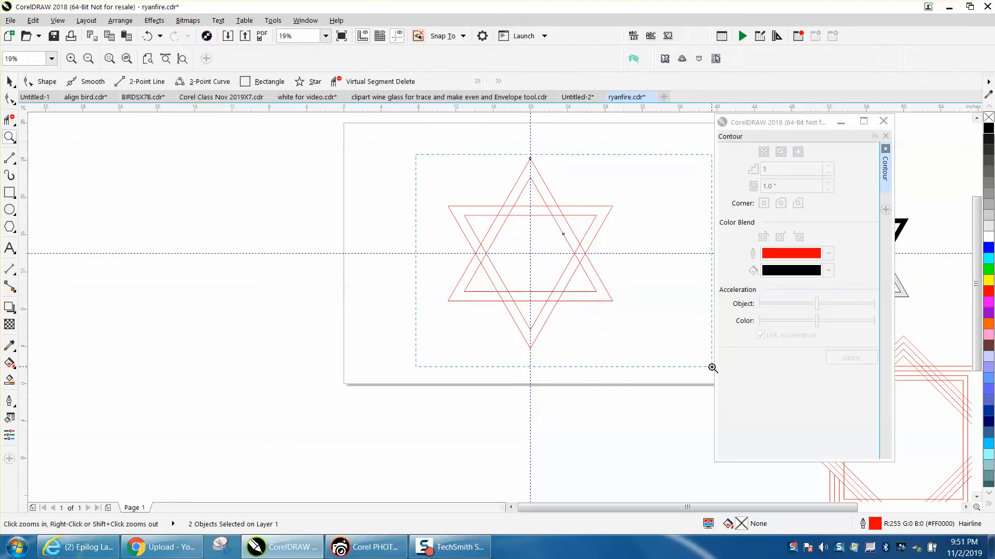
{"action": "left_click", "coordinate": [10, 120]}
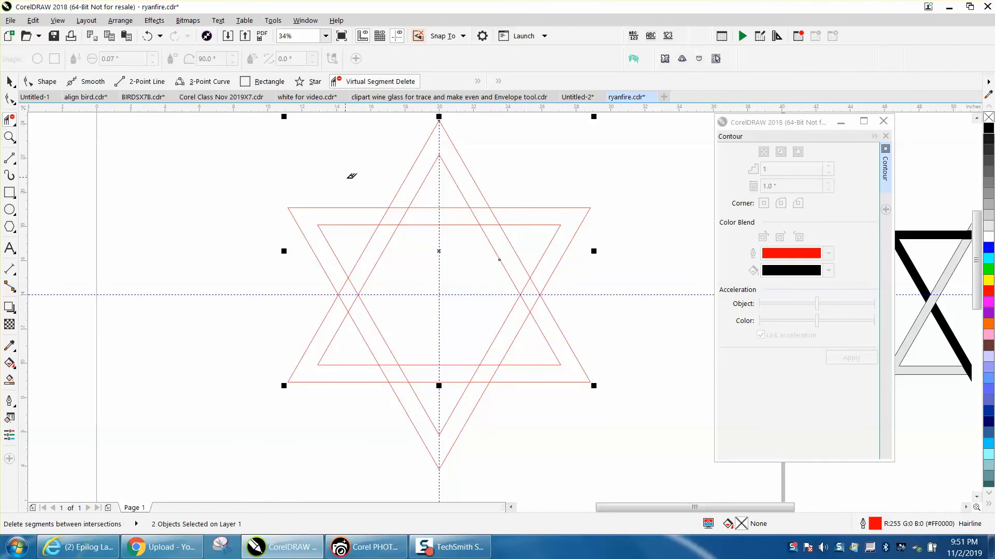
{"action": "left_click", "coordinate": [402, 215]}
{"action": "left_click", "coordinate": [388, 213]}
{"action": "left_click", "coordinate": [533, 287]}
{"action": "left_click", "coordinate": [527, 298]}
{"action": "left_click", "coordinate": [489, 371]}
{"action": "left_click", "coordinate": [478, 374]}
{"action": "left_click", "coordinate": [396, 366]}
{"action": "left_click", "coordinate": [403, 378]}
{"action": "scroll", "coordinate": [329, 282], "scroll_direction": "down", "scroll_amount": 2}
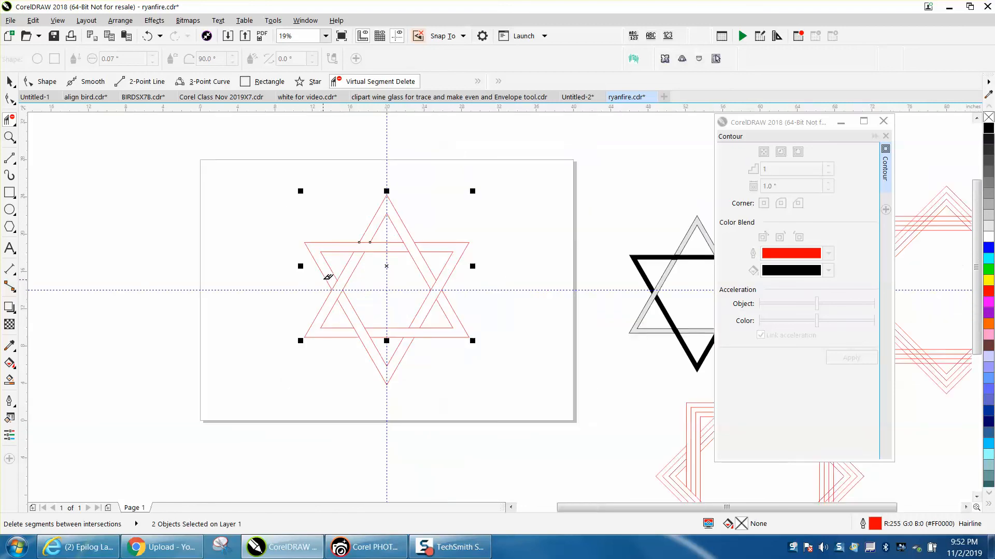
Fill all band sections of the upright triangle with purple and no outline using Smart Fill
{"action": "left_click", "coordinate": [9, 81]}
{"action": "left_click", "coordinate": [9, 380]}
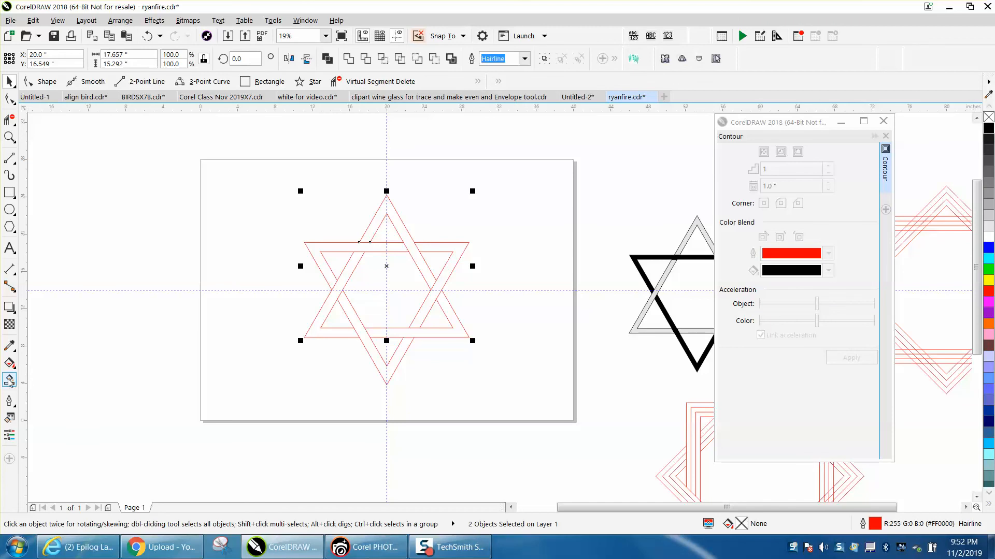
{"action": "left_click", "coordinate": [139, 59]}
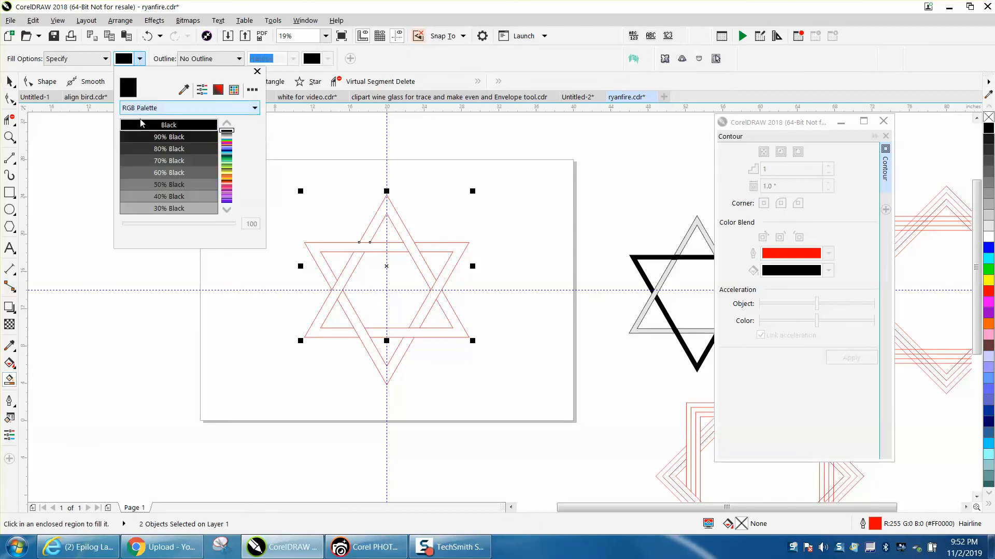
{"action": "left_click", "coordinate": [227, 211]}
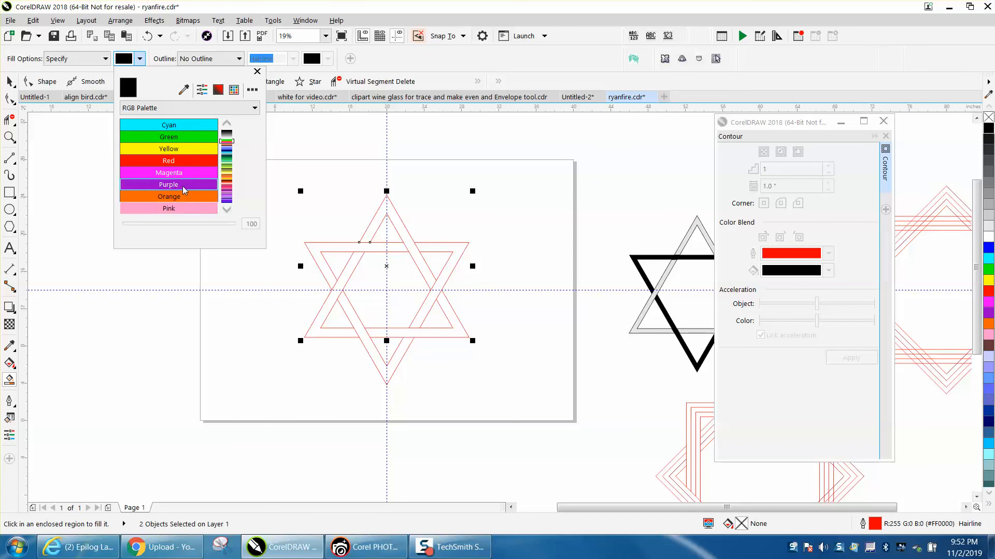
{"action": "left_click", "coordinate": [189, 185]}
{"action": "left_click", "coordinate": [371, 232]}
{"action": "left_click", "coordinate": [371, 228]}
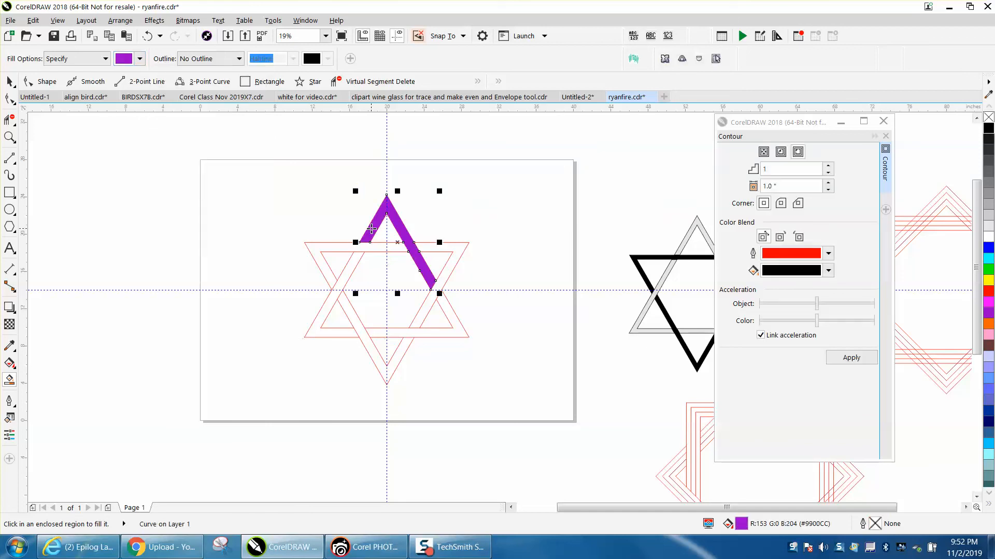
{"action": "left_click", "coordinate": [356, 258]}
{"action": "left_click", "coordinate": [452, 332]}
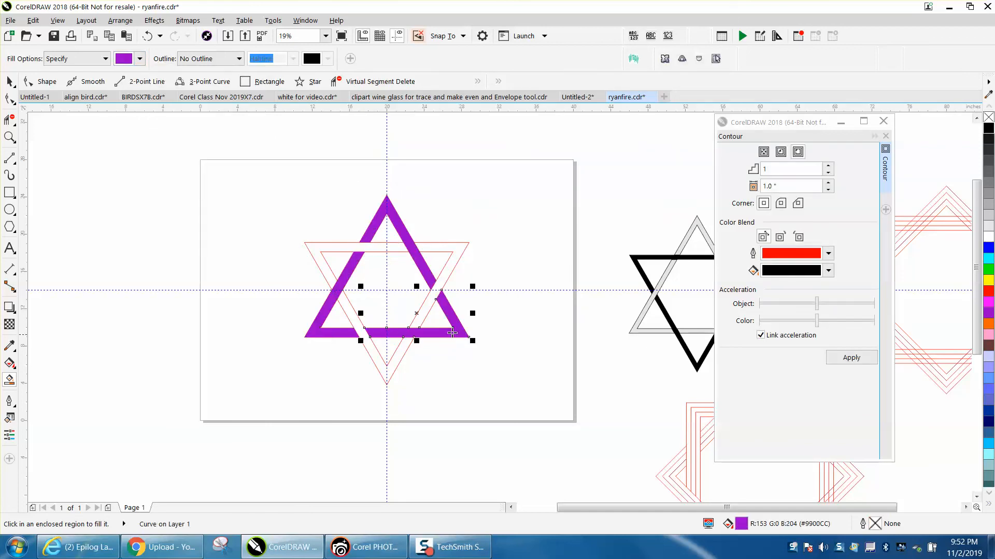
Fill all band sections of the inverted triangle with orange using Smart Fill
{"action": "left_click", "coordinate": [139, 60]}
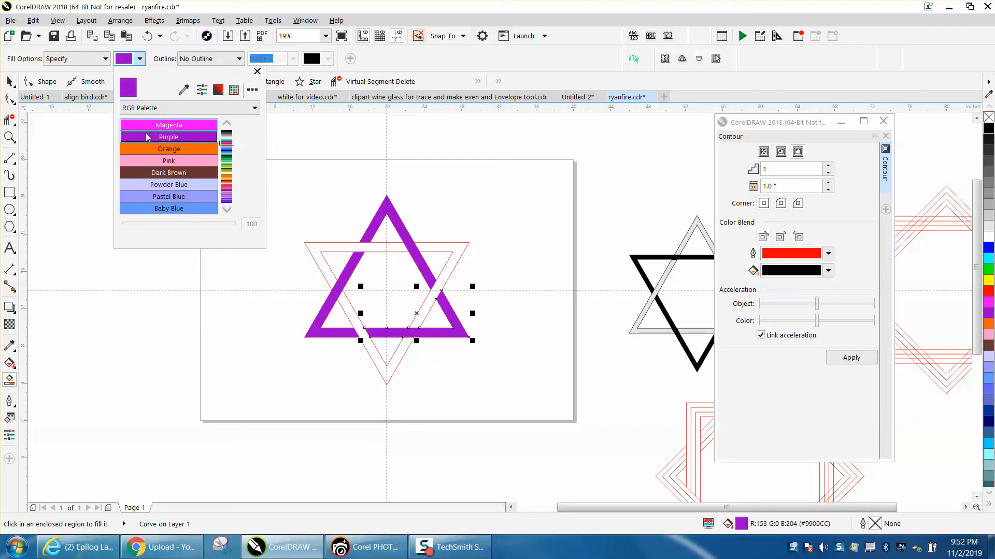
{"action": "left_click", "coordinate": [169, 148]}
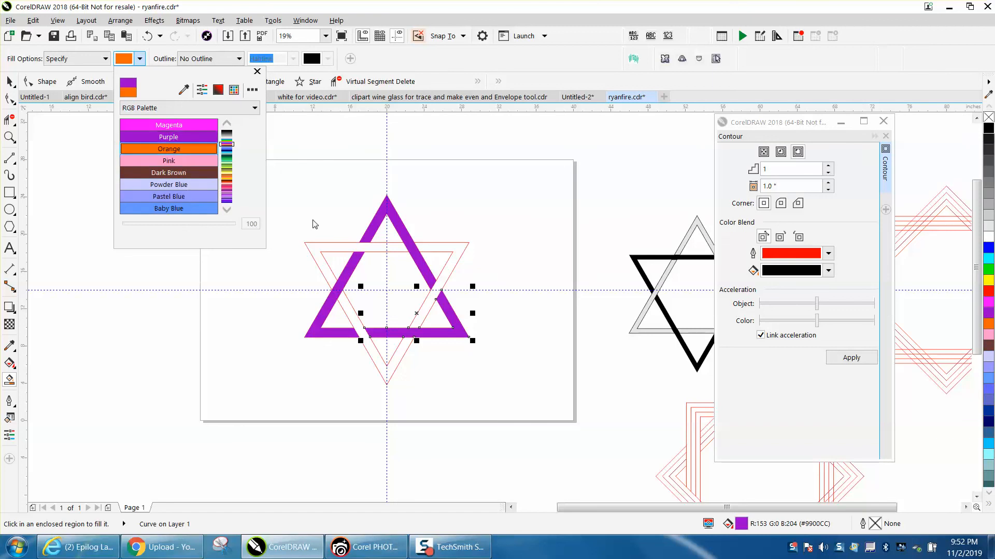
{"action": "left_click", "coordinate": [340, 250]}
{"action": "left_click", "coordinate": [410, 247]}
{"action": "left_click", "coordinate": [445, 272]}
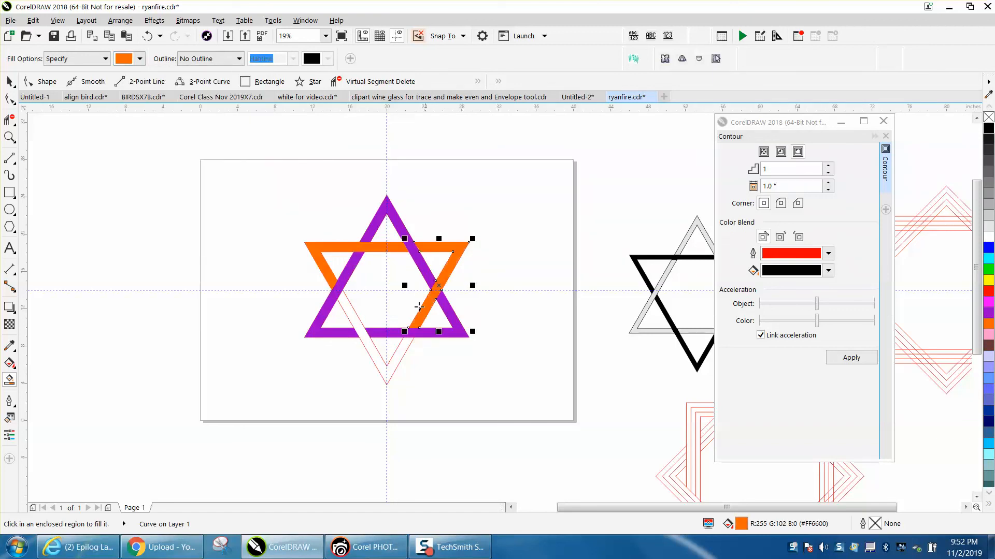
{"action": "left_click", "coordinate": [404, 353]}
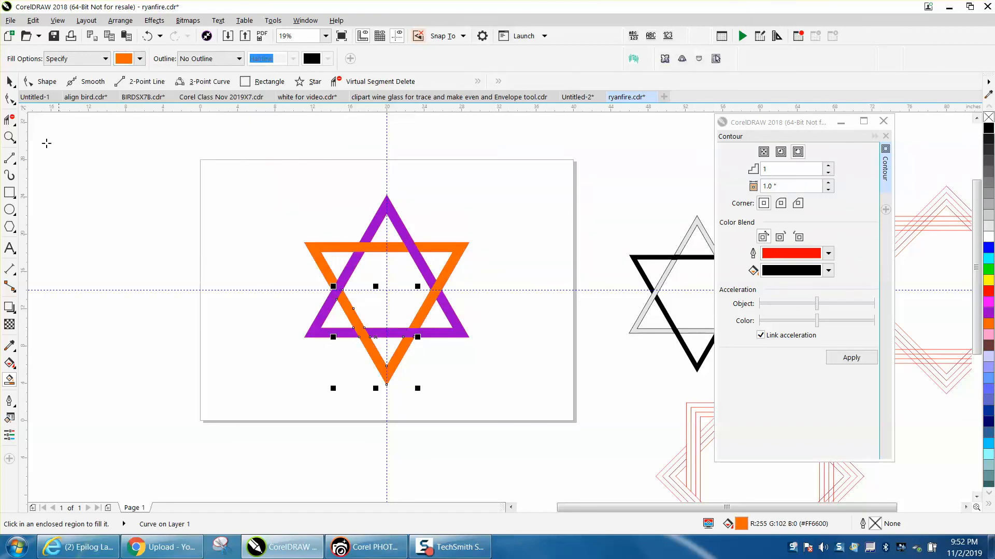
Deselect the filled bands and examine the over-and-under crossings of the star up close and as a whole
{"action": "scroll", "coordinate": [10, 96], "scroll_direction": "up", "scroll_amount": 1}
{"action": "left_click", "coordinate": [9, 82]}
{"action": "left_click", "coordinate": [142, 143]}
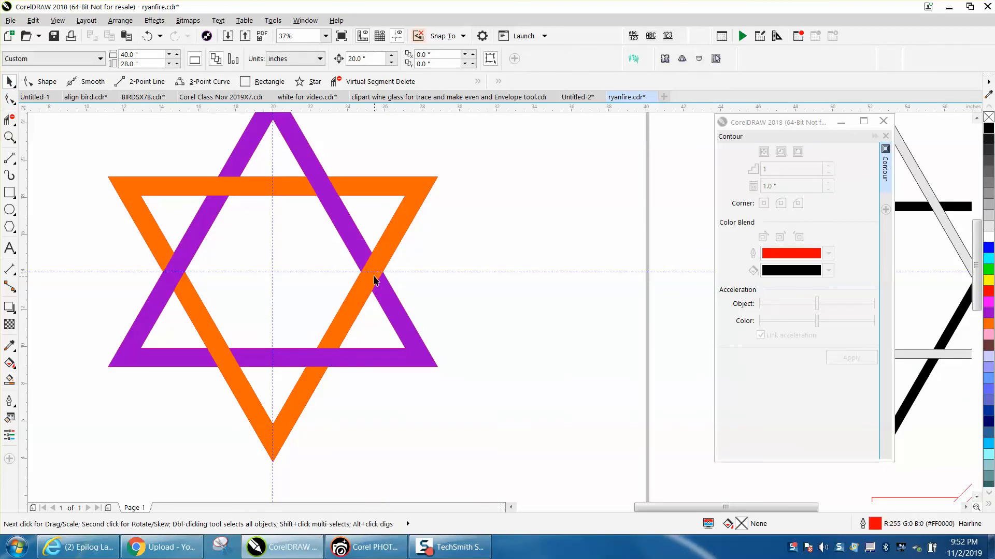
{"action": "scroll", "coordinate": [369, 281], "scroll_direction": "down", "scroll_amount": 1}
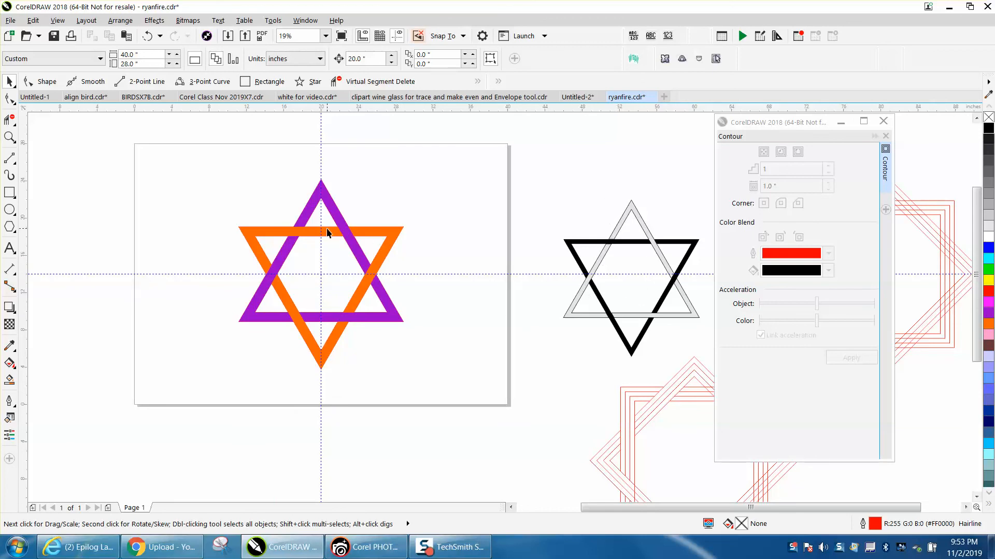
{"action": "left_click", "coordinate": [8, 137]}
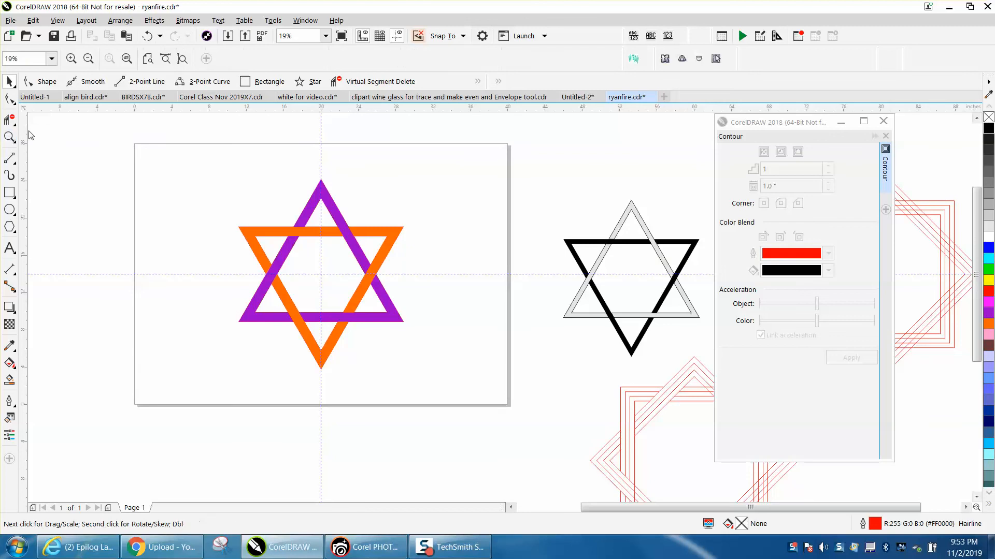
{"action": "left_click_drag", "start_coordinate": [161, 146], "coordinate": [537, 410]}
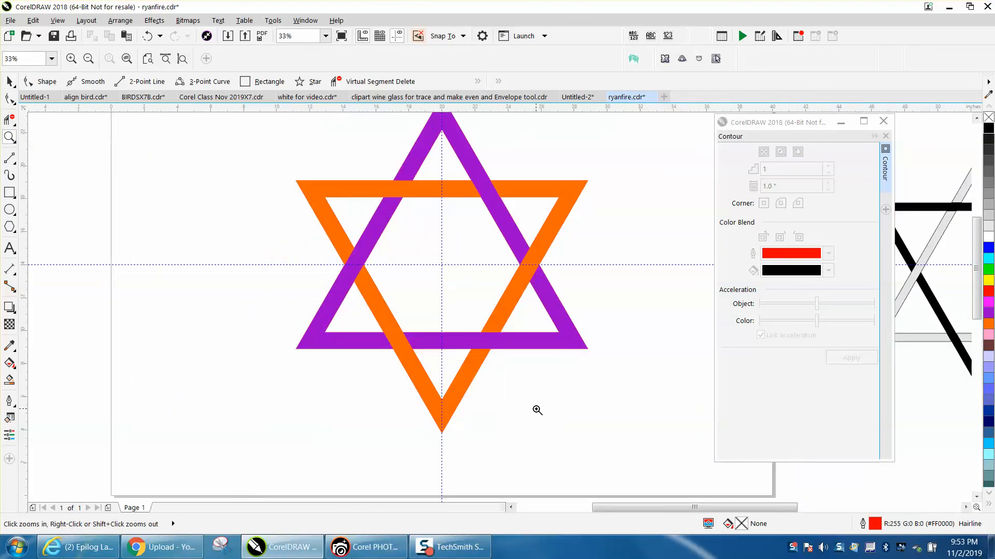
{"action": "right_click", "coordinate": [463, 356]}
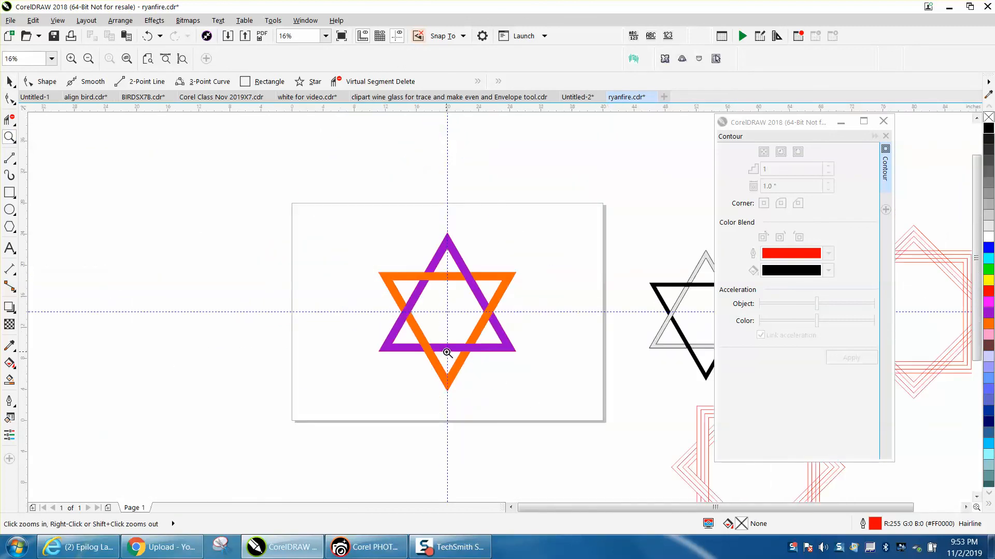
{"action": "left_click", "coordinate": [11, 82]}
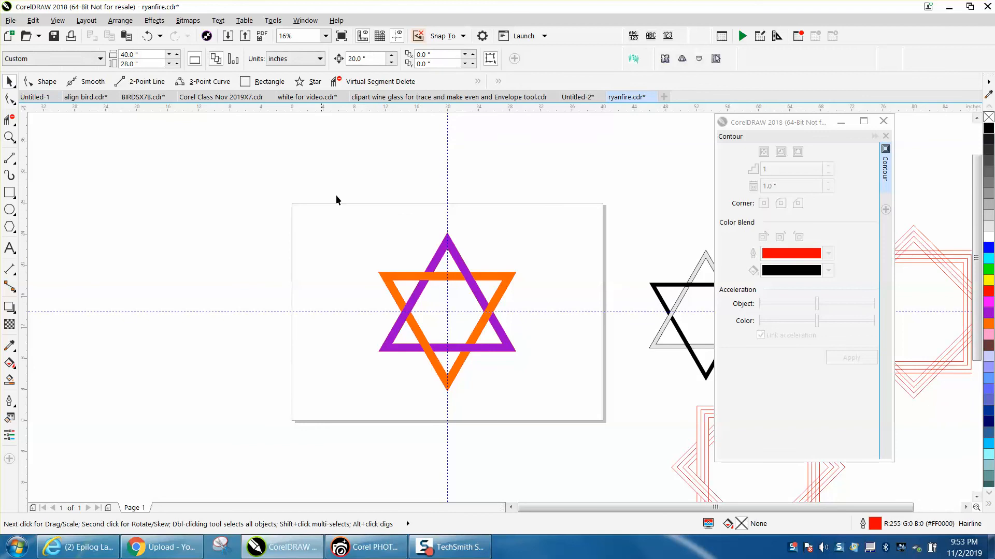